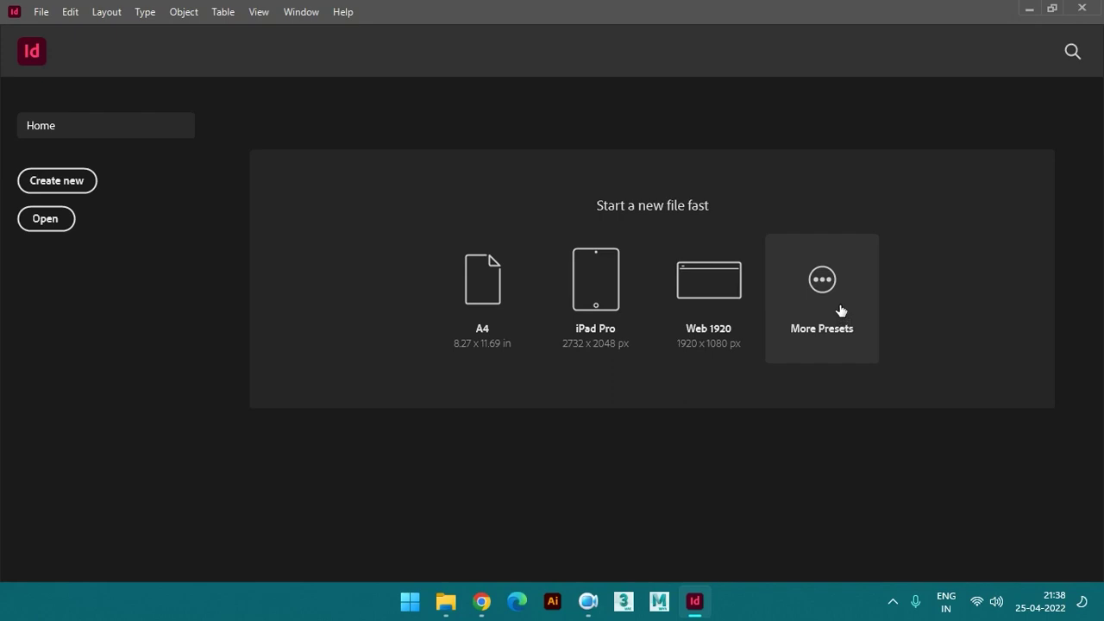
{"action": "left_click", "coordinate": [841, 307]}
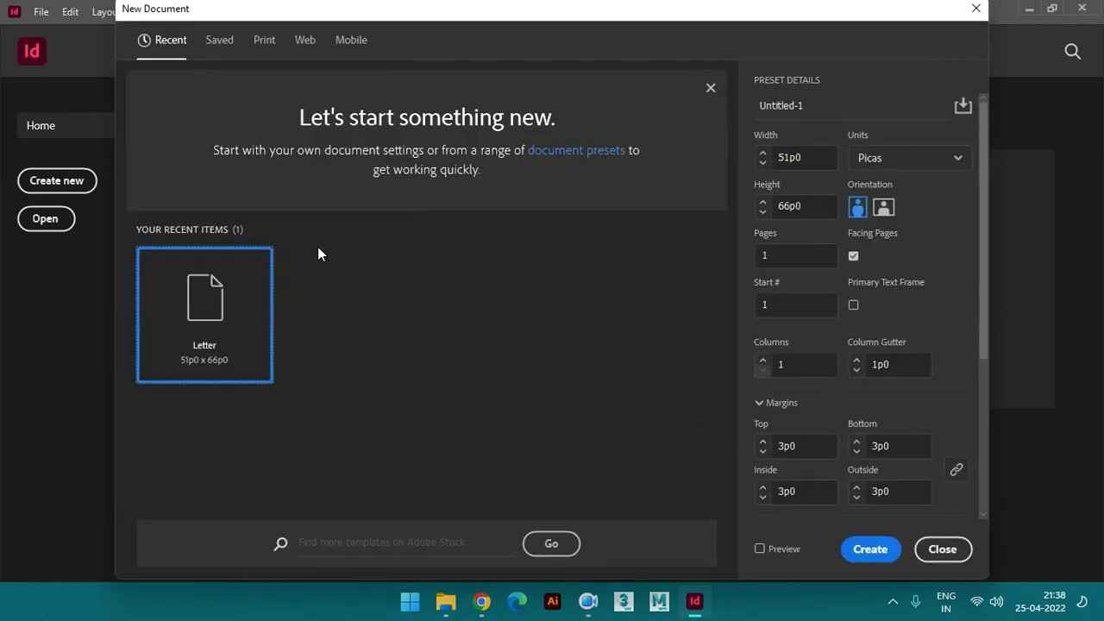
{"action": "left_click_drag", "start_coordinate": [291, 17], "coordinate": [223, 29]}
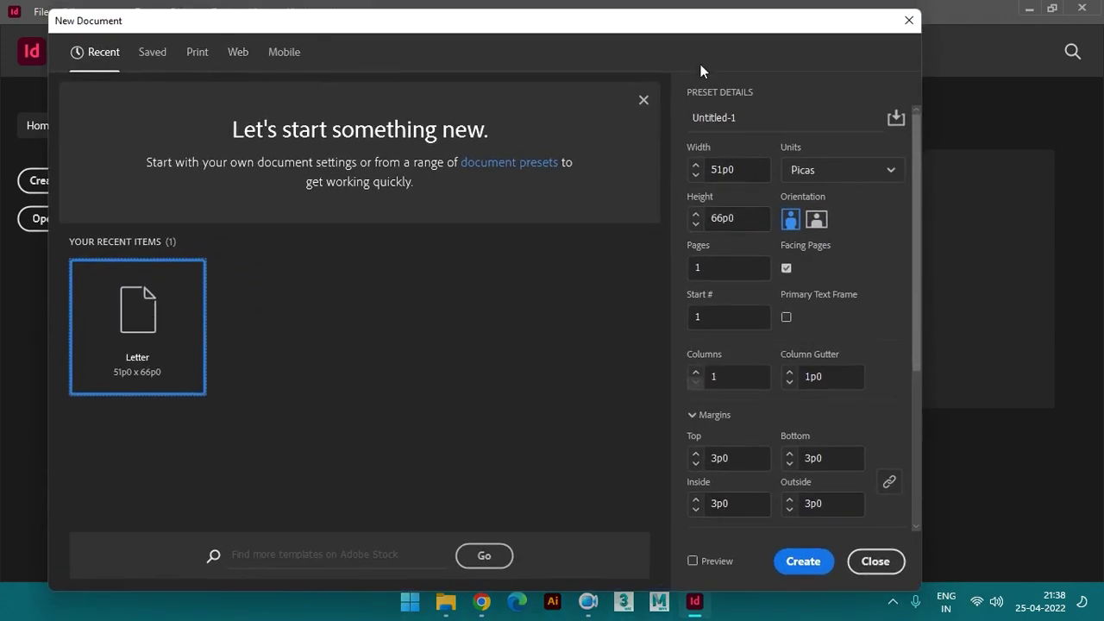
{"action": "left_click", "coordinate": [875, 562]}
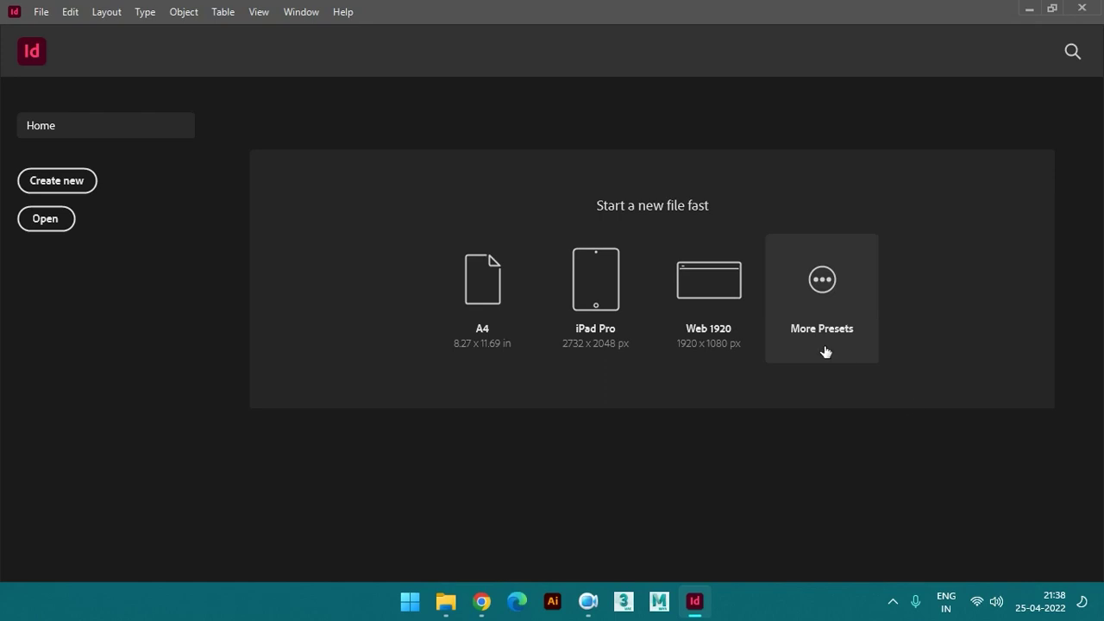
{"action": "left_click", "coordinate": [52, 186]}
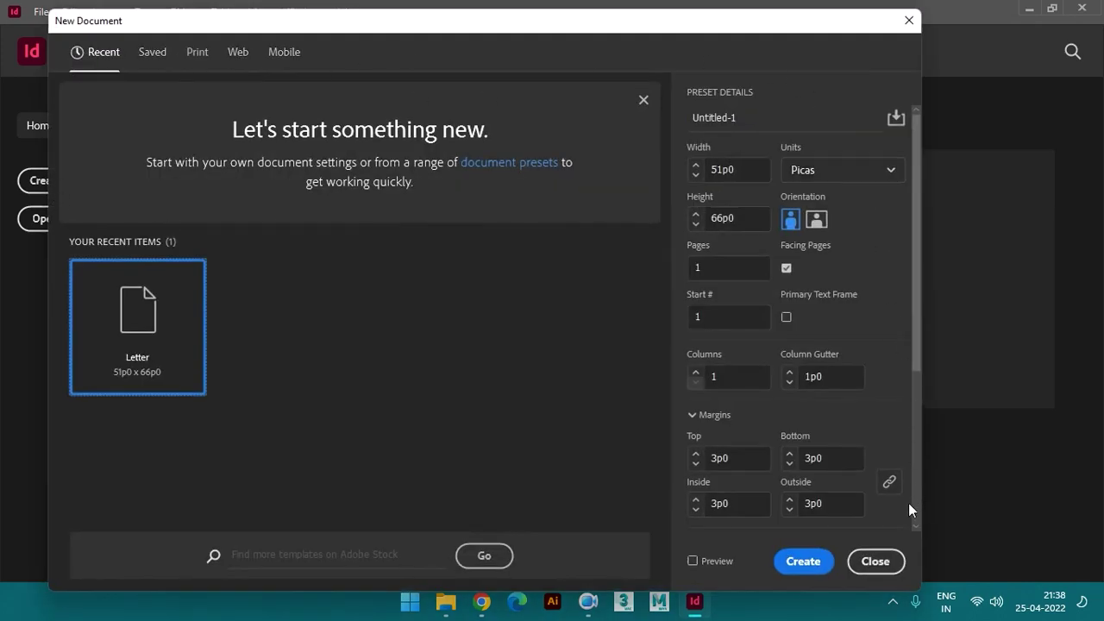
{"action": "left_click", "coordinate": [874, 561]}
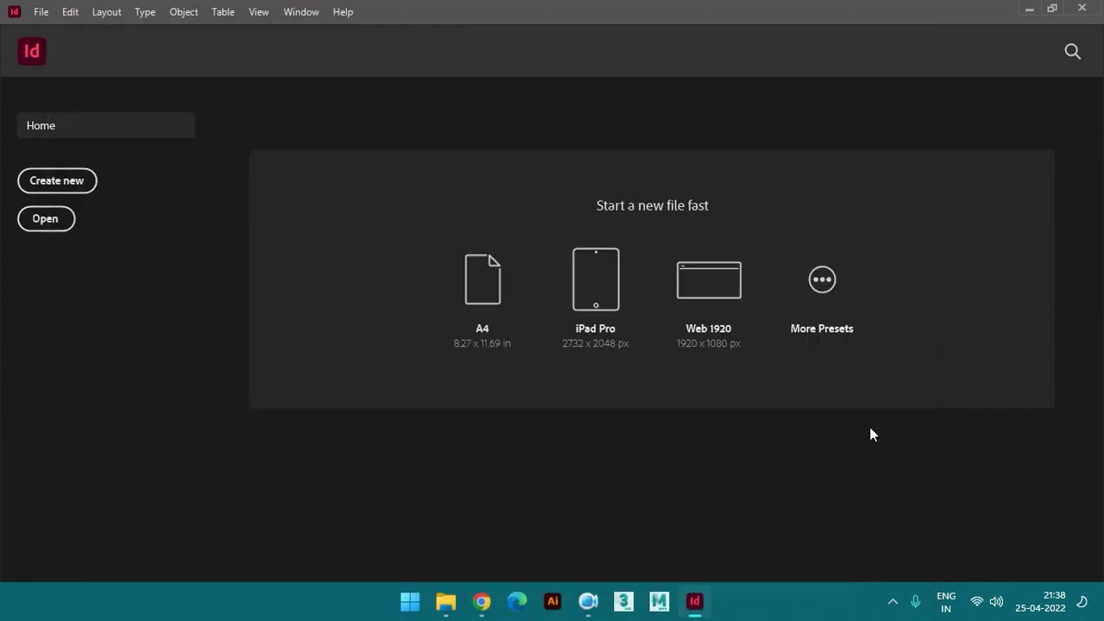
- Open the new document setup and look through the recent, saved, print, web and mobile blank document presets
{"action": "left_click", "coordinate": [812, 316]}
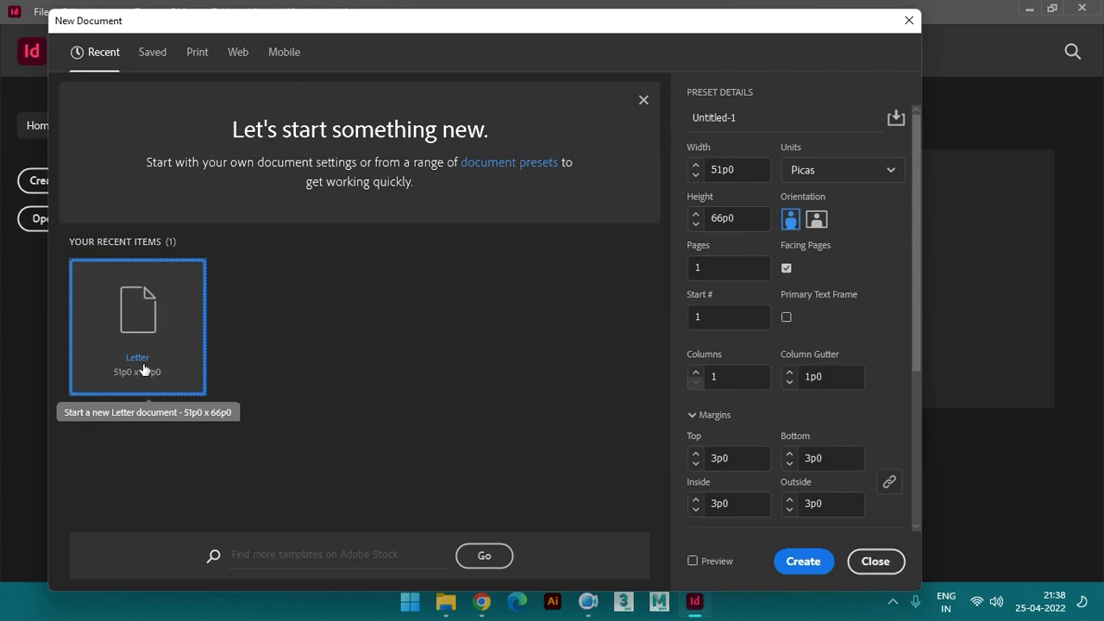
{"action": "left_click", "coordinate": [153, 54]}
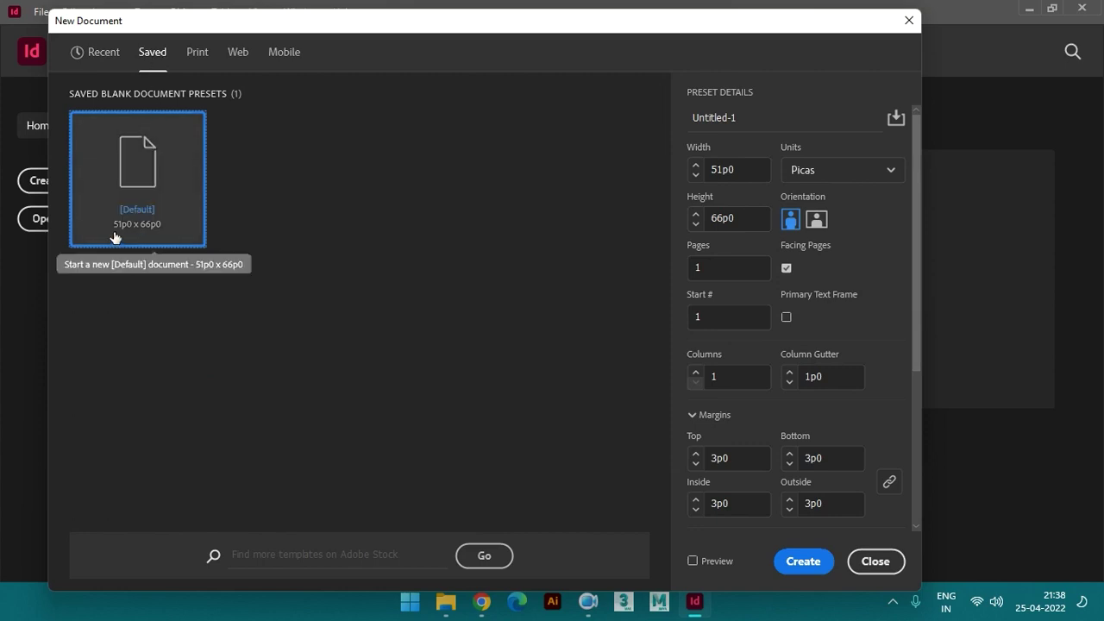
{"action": "left_click", "coordinate": [197, 54]}
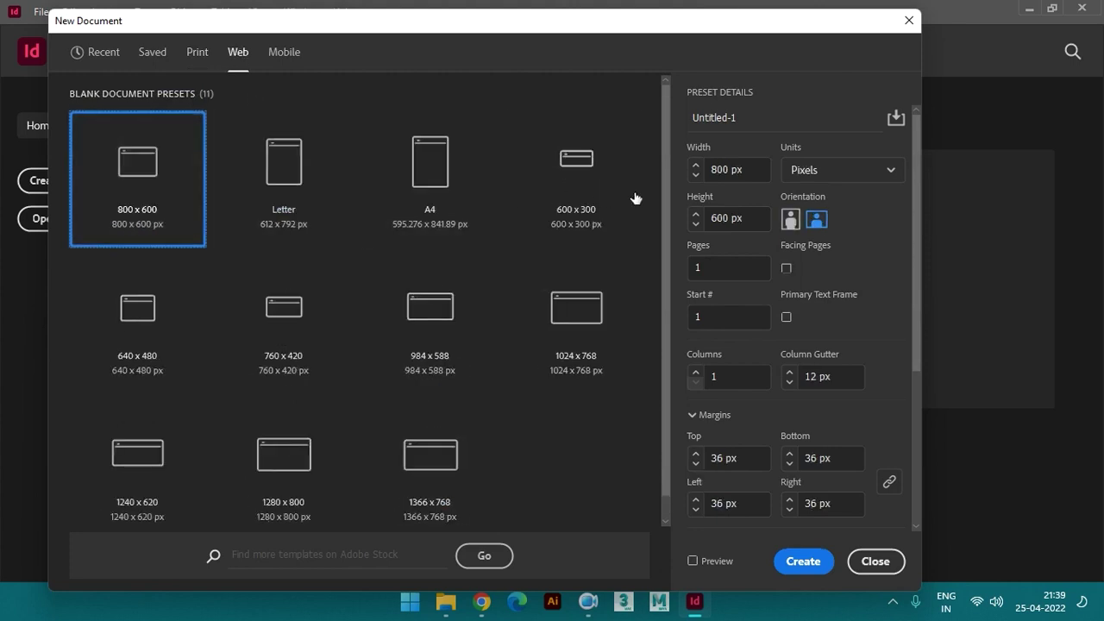
{"action": "scroll", "coordinate": [665, 276], "scroll_direction": "down", "scroll_amount": 1}
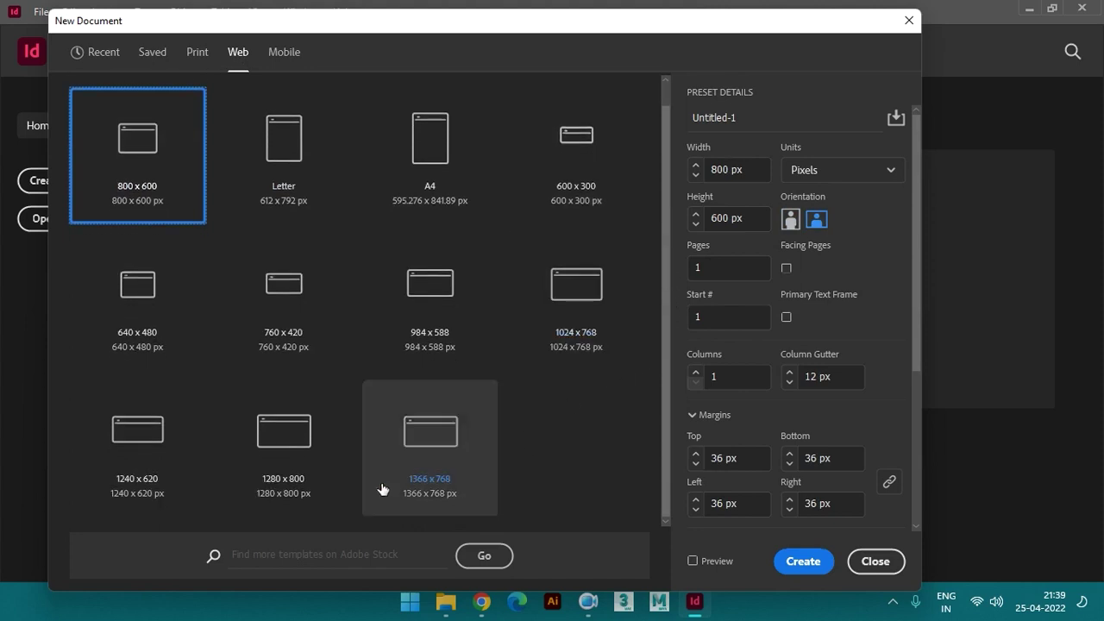
{"action": "left_click", "coordinate": [292, 55]}
{"action": "scroll", "coordinate": [198, 249], "scroll_direction": "down", "scroll_amount": 3}
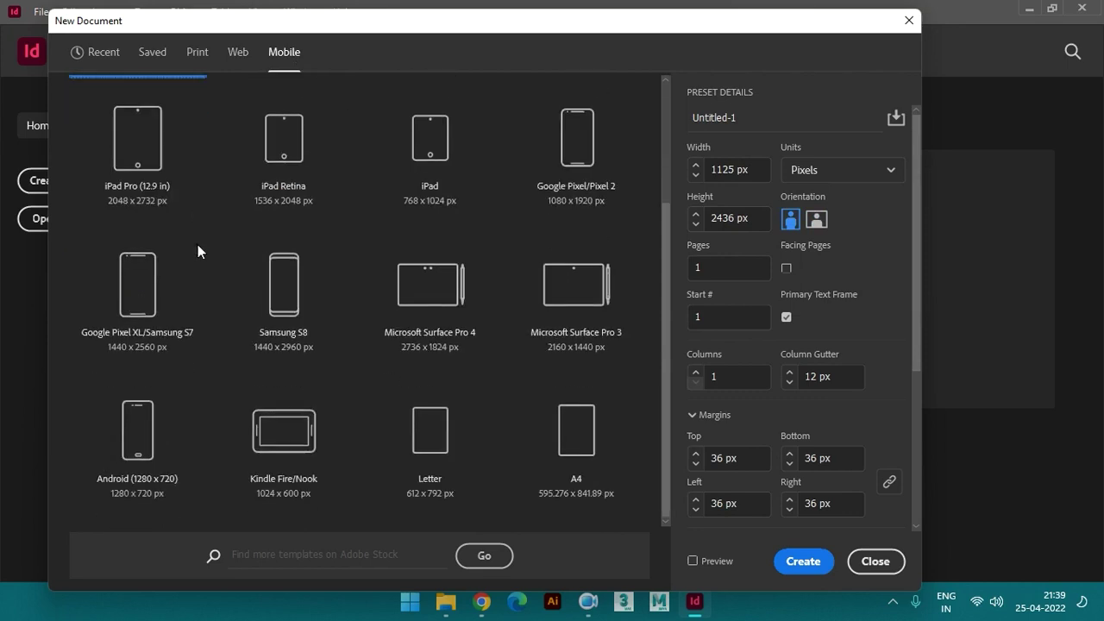
{"action": "scroll", "coordinate": [267, 371], "scroll_direction": "up", "scroll_amount": 3}
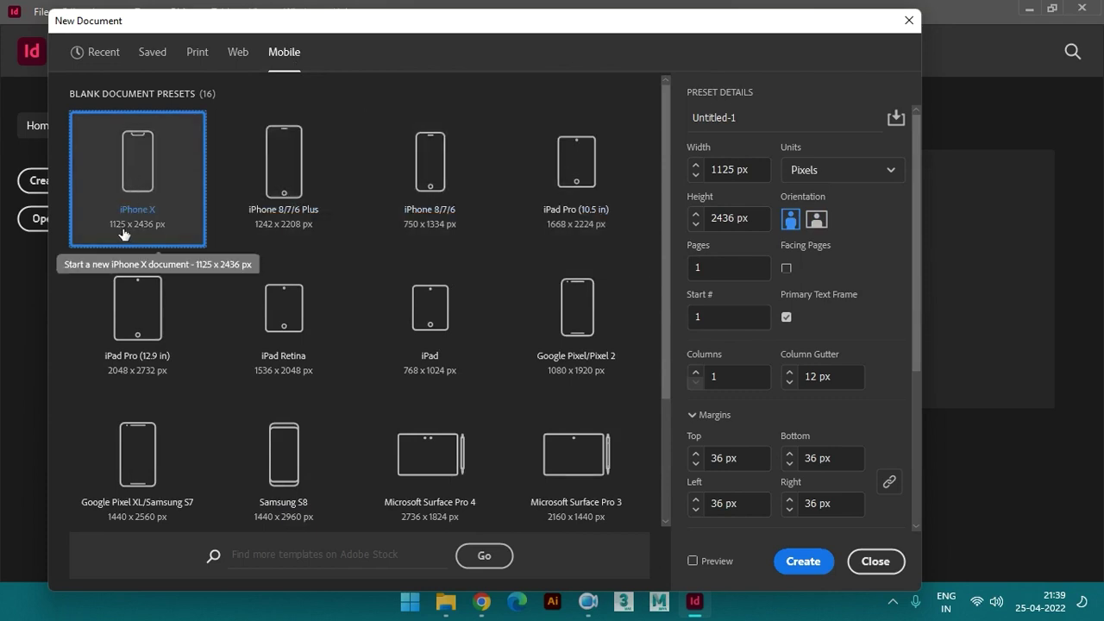
{"action": "left_click_drag", "start_coordinate": [667, 235], "coordinate": [653, 394]}
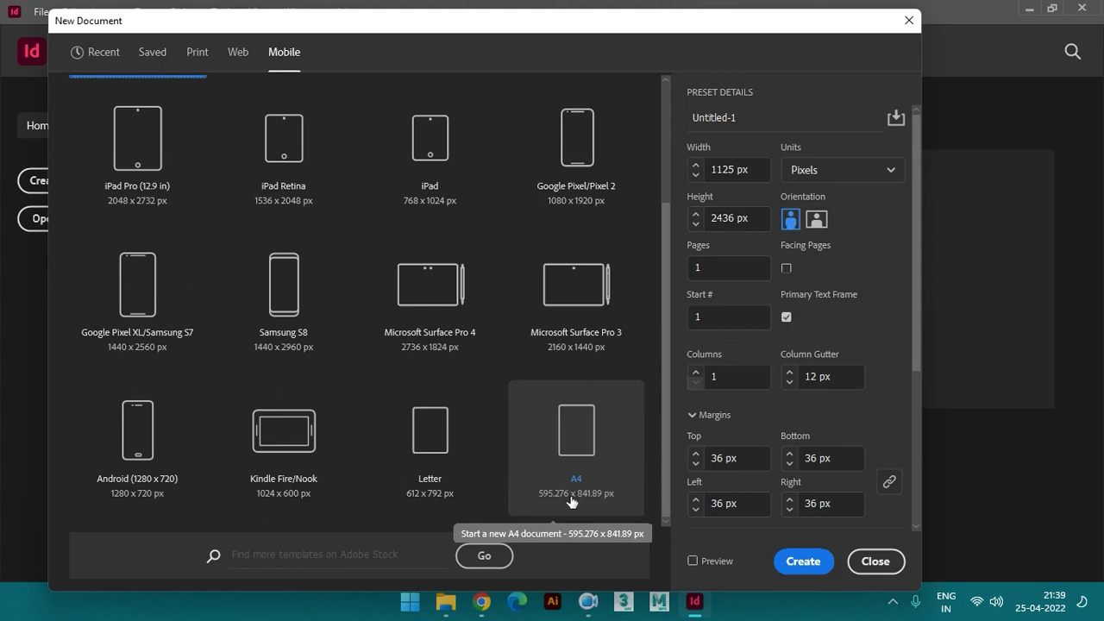
{"action": "left_click_drag", "start_coordinate": [667, 393], "coordinate": [659, 250]}
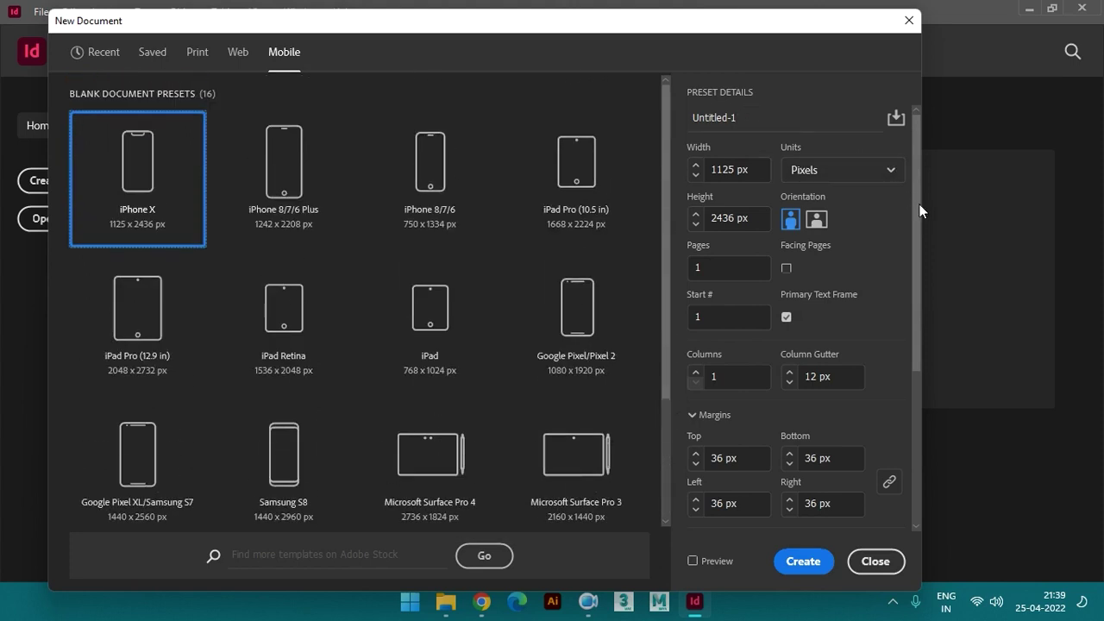
- Name the new document "first class"
{"action": "left_click_drag", "start_coordinate": [753, 118], "coordinate": [663, 123]}
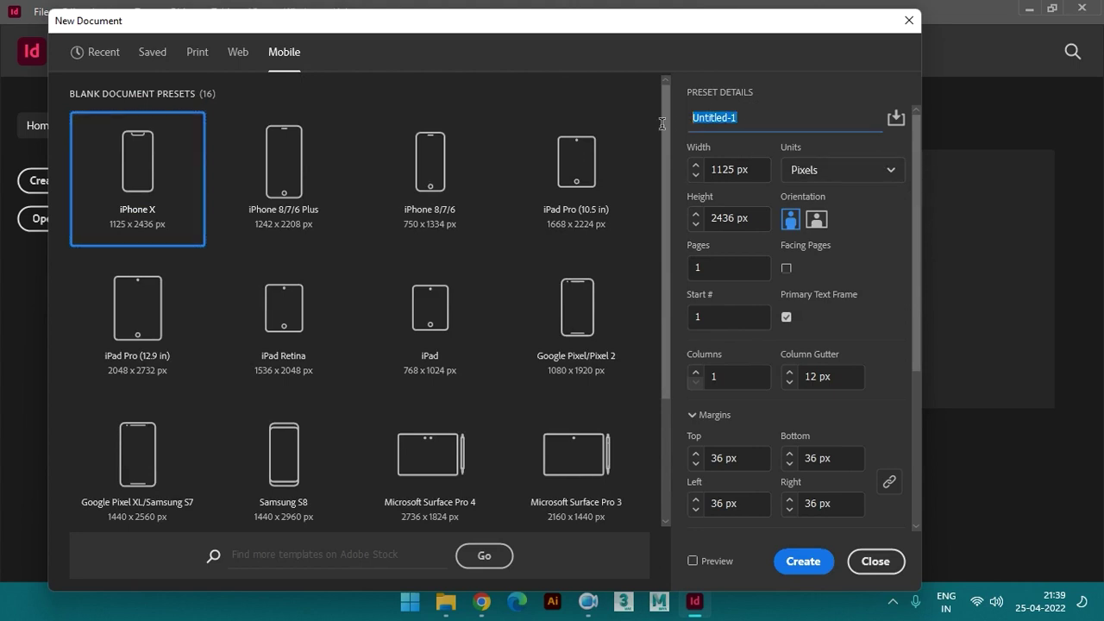
{"action": "type", "text": "first class"}
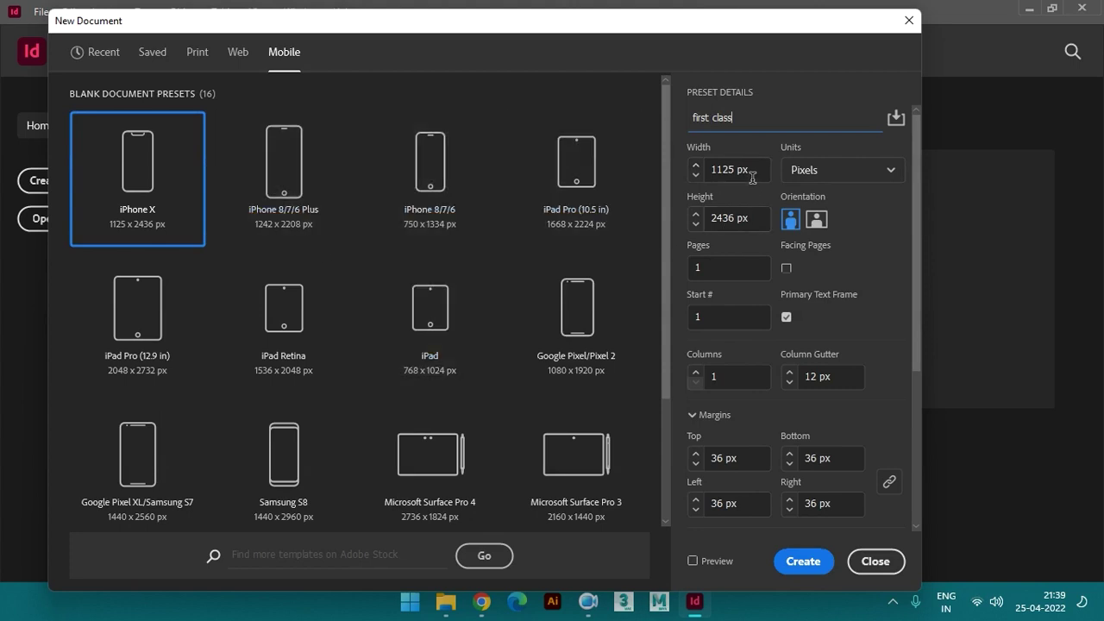
- Try inches as the document's units and return them to pixels
{"action": "left_click", "coordinate": [836, 171]}
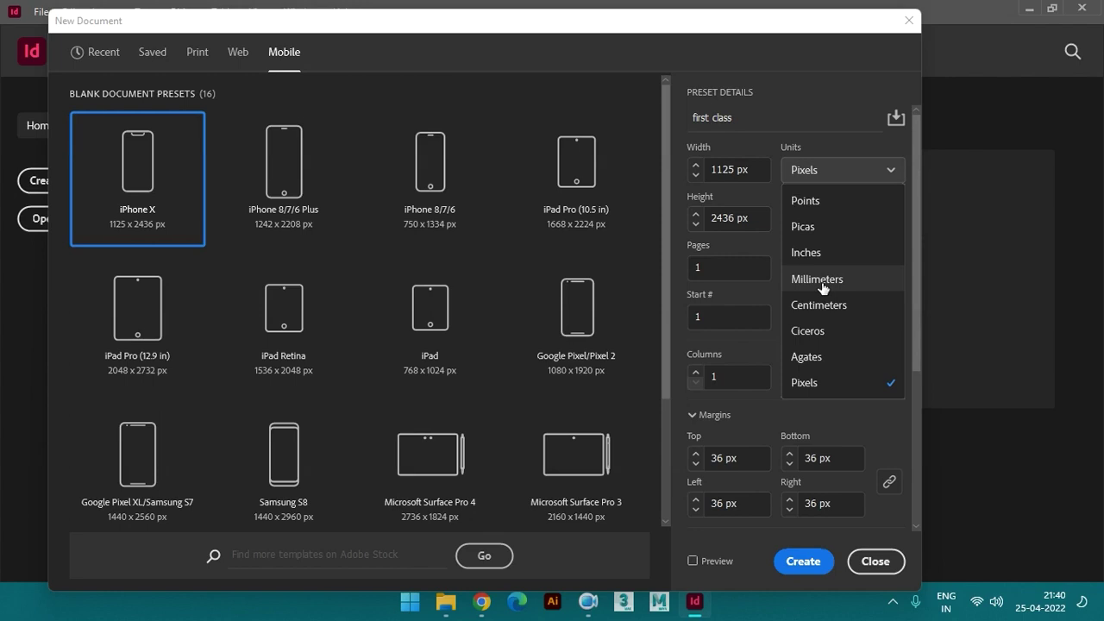
{"action": "left_click", "coordinate": [826, 251]}
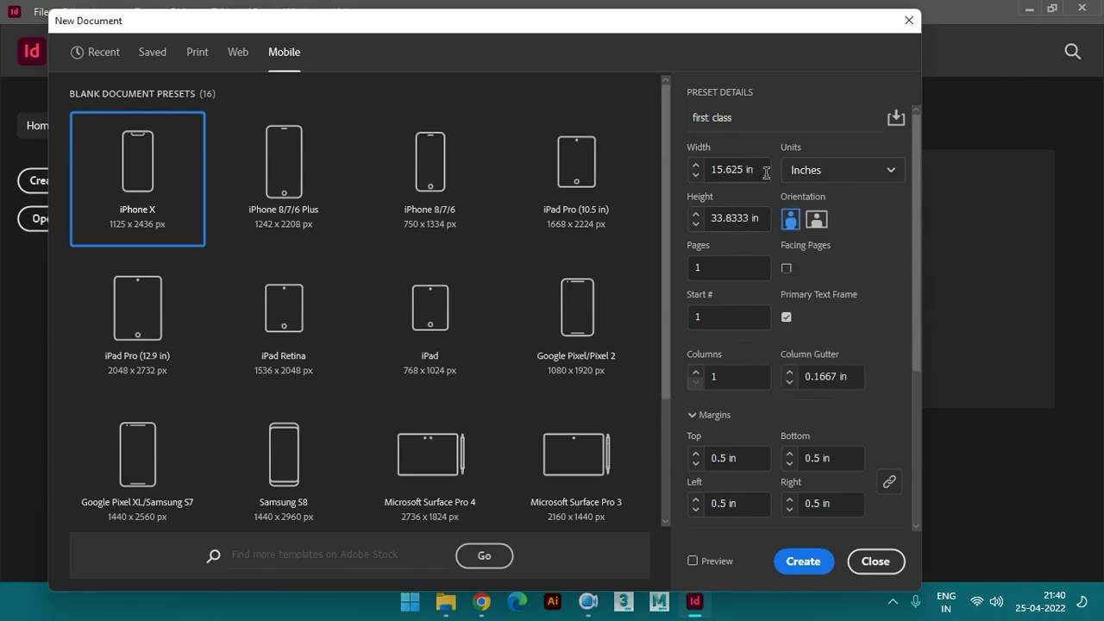
{"action": "left_click", "coordinate": [829, 173]}
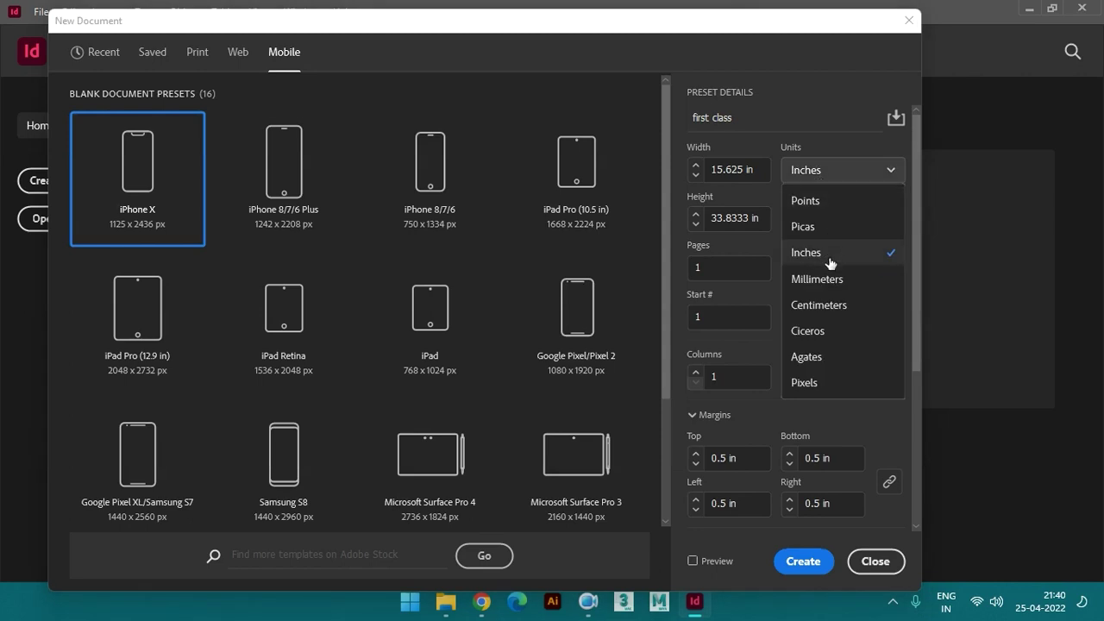
{"action": "left_click", "coordinate": [825, 382]}
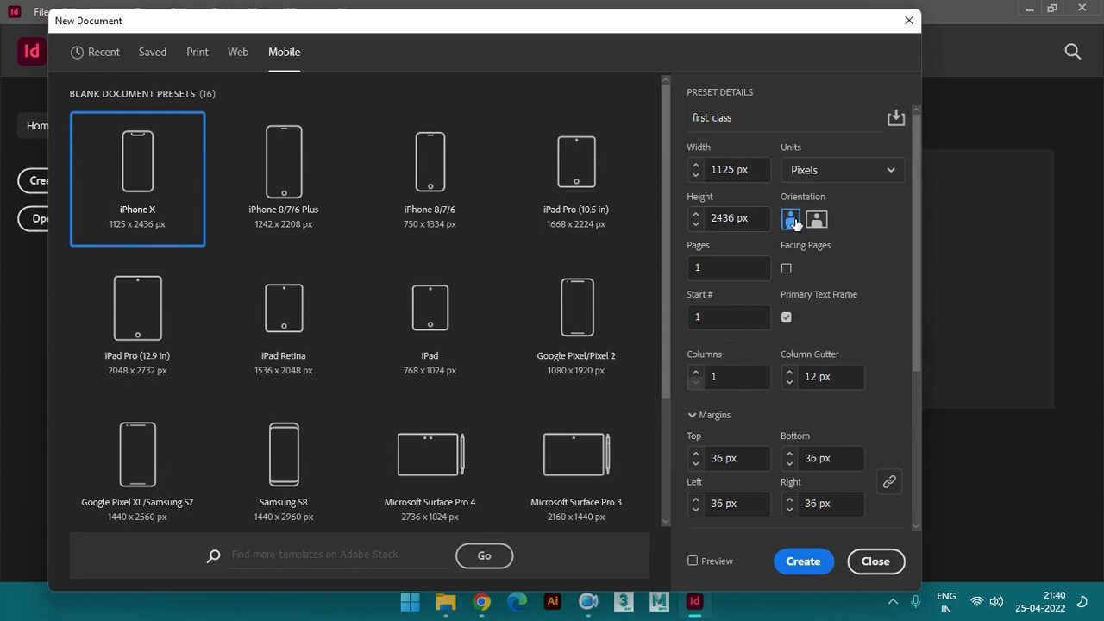
- Create the document from the mobile A4 preset, 595.276 x 841.89 px in portrait orientation
{"action": "left_click", "coordinate": [757, 170]}
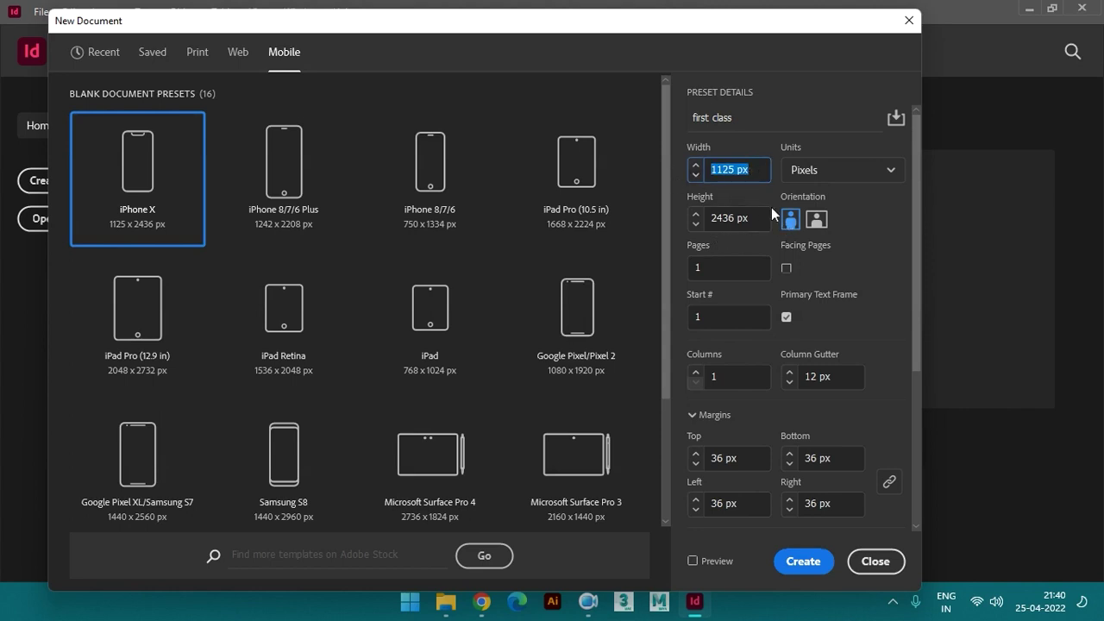
{"action": "scroll", "coordinate": [560, 343], "scroll_direction": "down", "scroll_amount": 2}
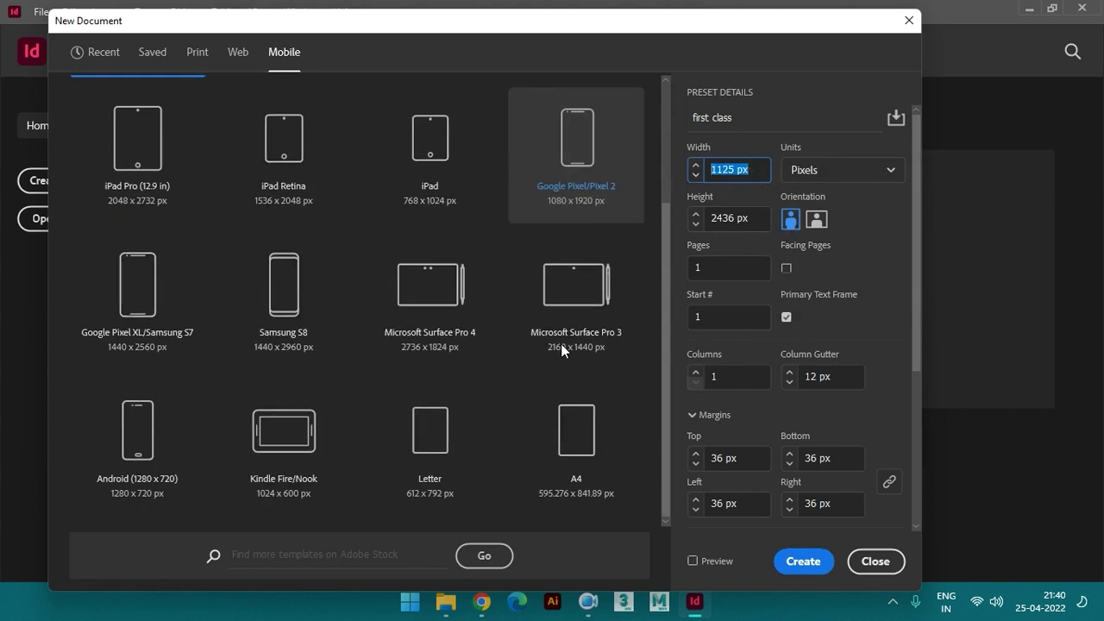
{"action": "left_click", "coordinate": [571, 456]}
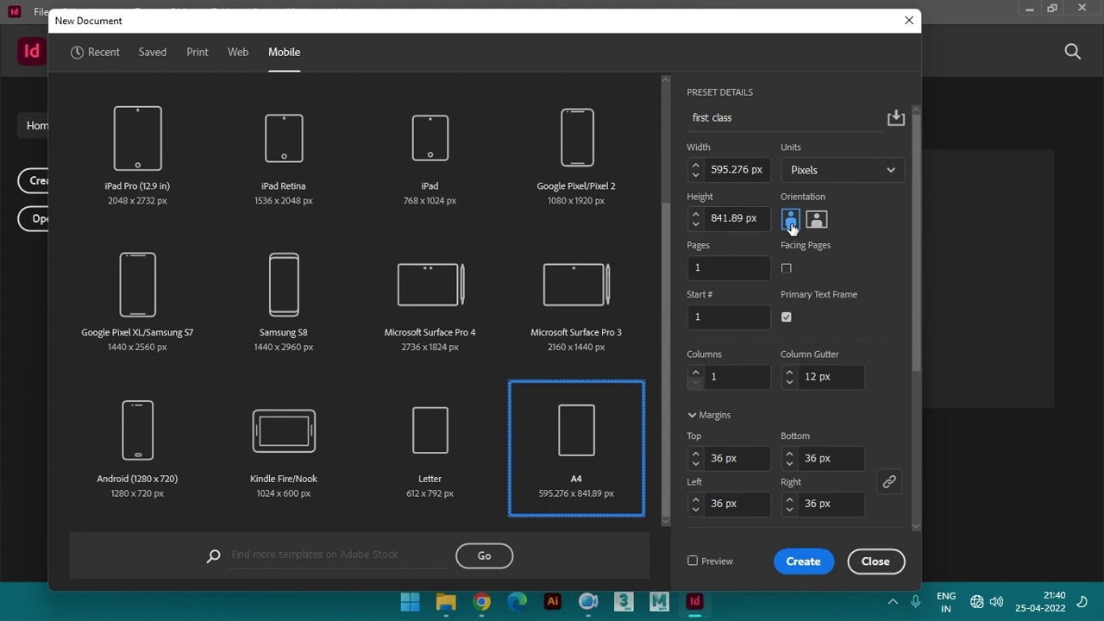
{"action": "left_click", "coordinate": [807, 569]}
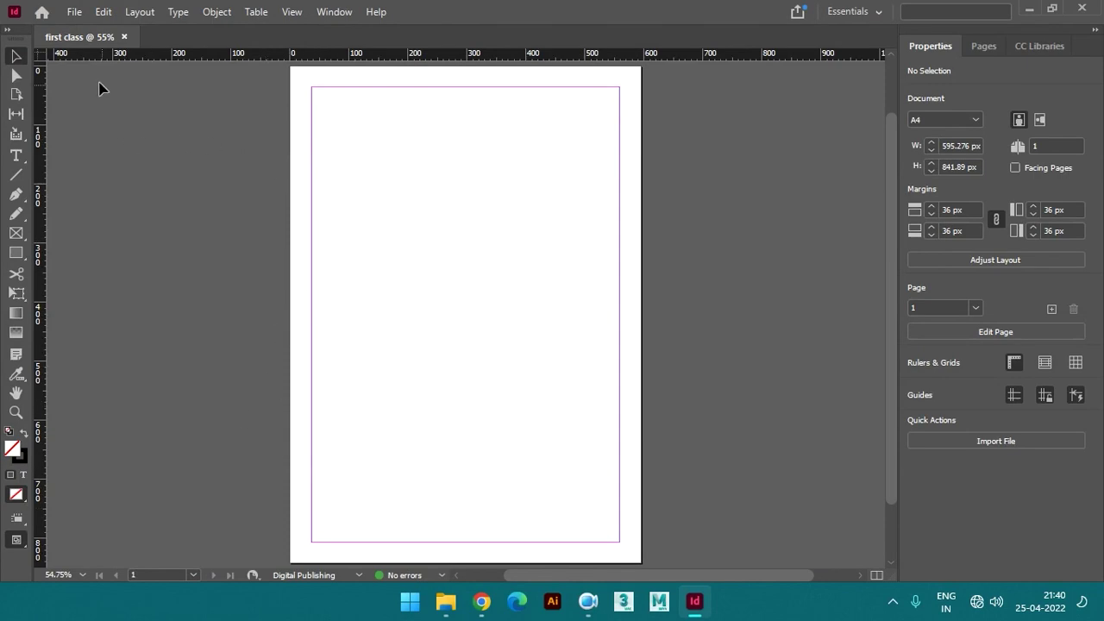
- Create a second A4 document in landscape orientation, 841.89 x 595.276 px
{"action": "left_click", "coordinate": [75, 13]}
{"action": "mouse_move", "coordinate": [157, 20]}
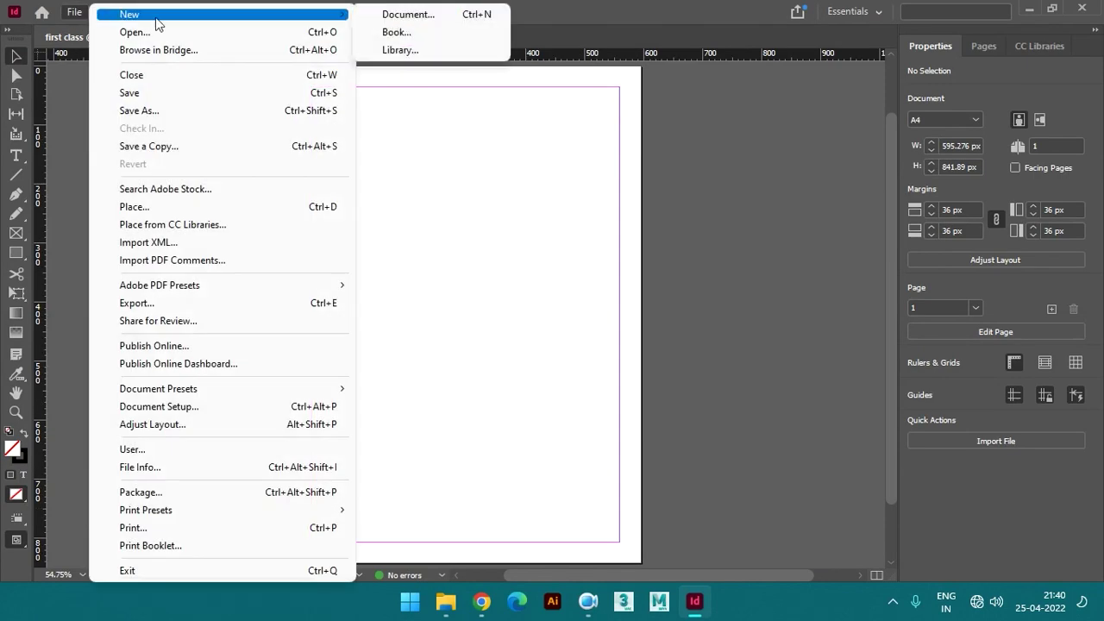
{"action": "left_click", "coordinate": [436, 15]}
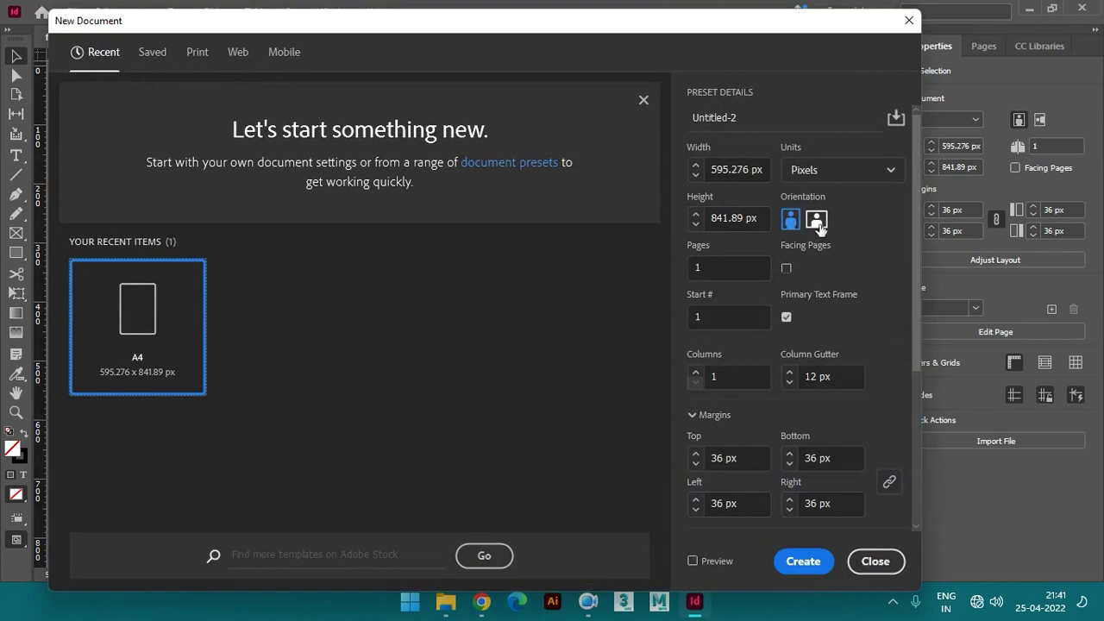
{"action": "left_click", "coordinate": [817, 222]}
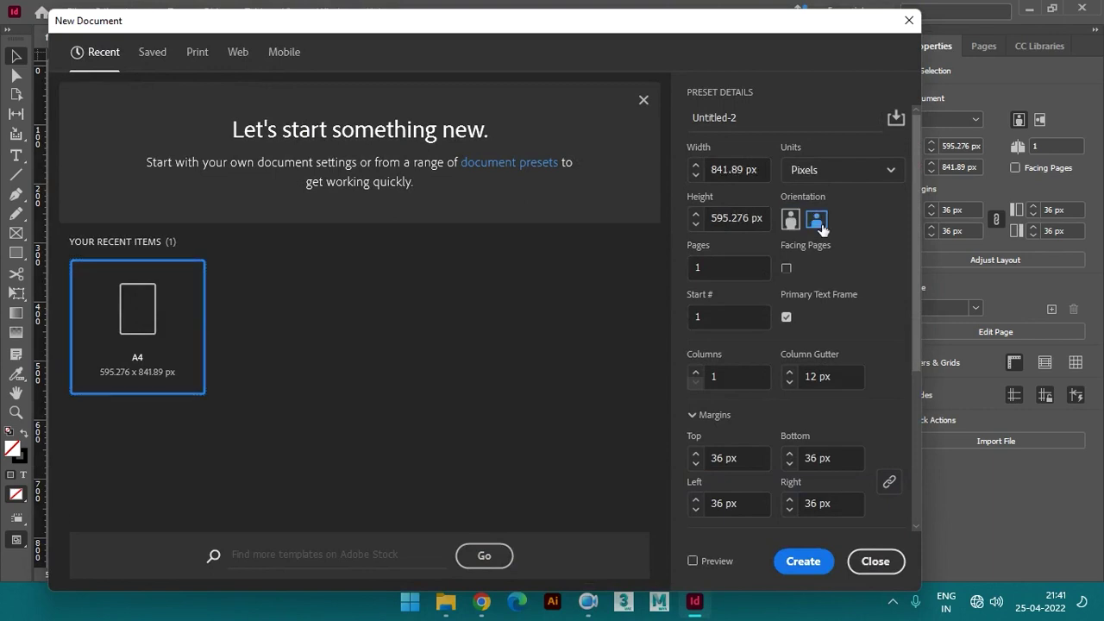
{"action": "left_click", "coordinate": [799, 561]}
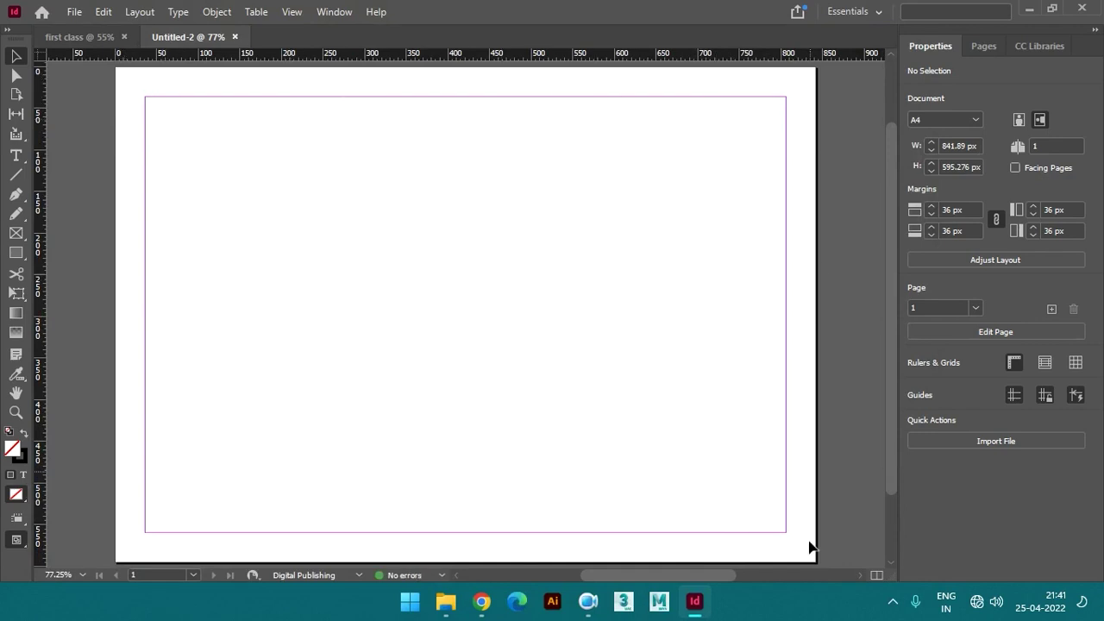
- Switch to the "first class" document to compare its orientation, and close both open documents
{"action": "left_click", "coordinate": [94, 39]}
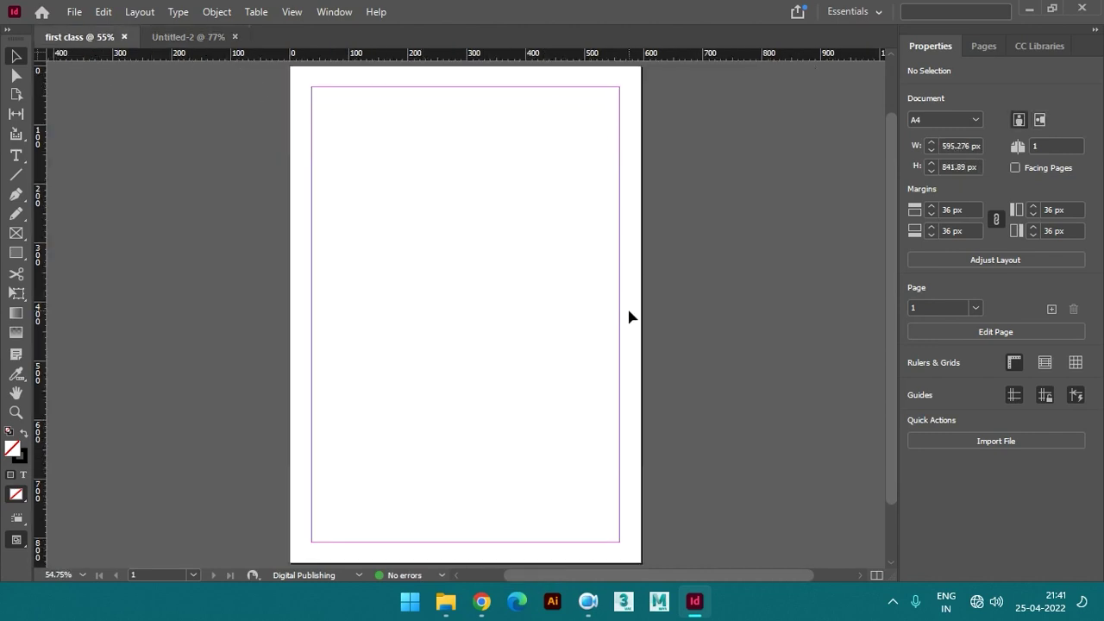
{"action": "left_click", "coordinate": [235, 36]}
{"action": "key", "text": "ctrl+w"}
- Open the setup for another new document and examine its pages, columns, margins, bleed and slug settings
{"action": "left_click", "coordinate": [41, 12]}
{"action": "mouse_move", "coordinate": [141, 15]}
{"action": "left_click", "coordinate": [379, 14]}
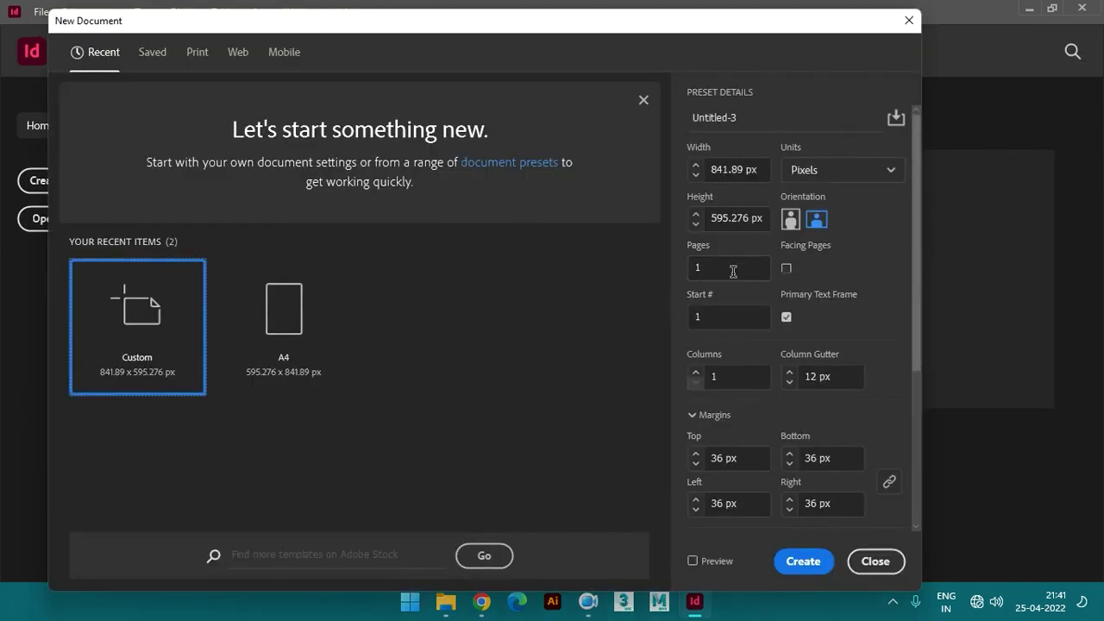
{"action": "left_click", "coordinate": [733, 271]}
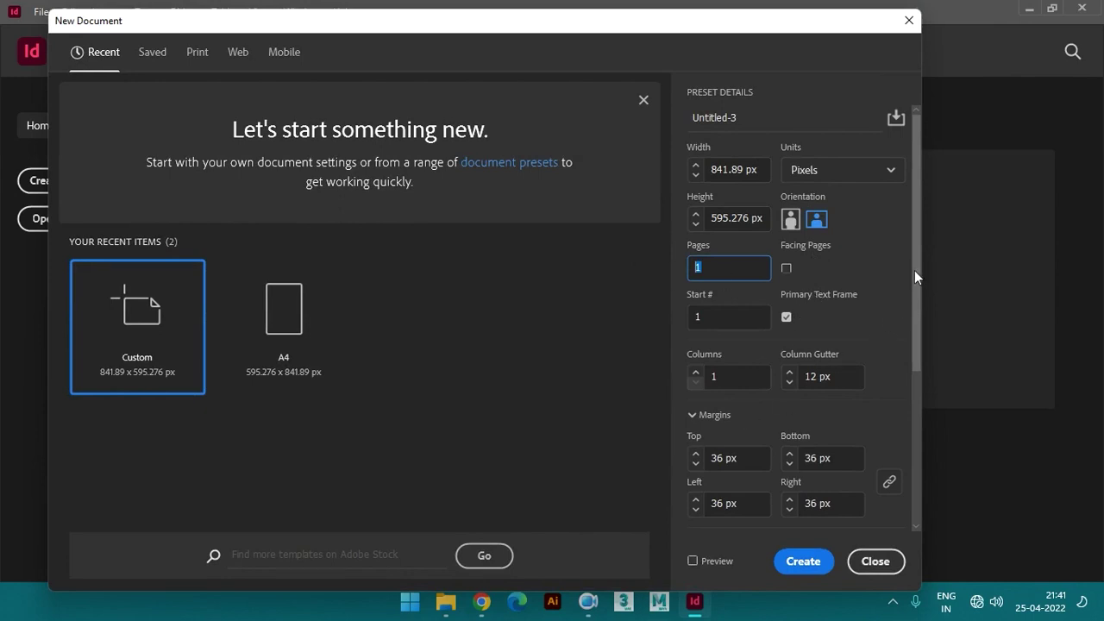
{"action": "scroll", "coordinate": [907, 348], "scroll_direction": "down", "scroll_amount": 4}
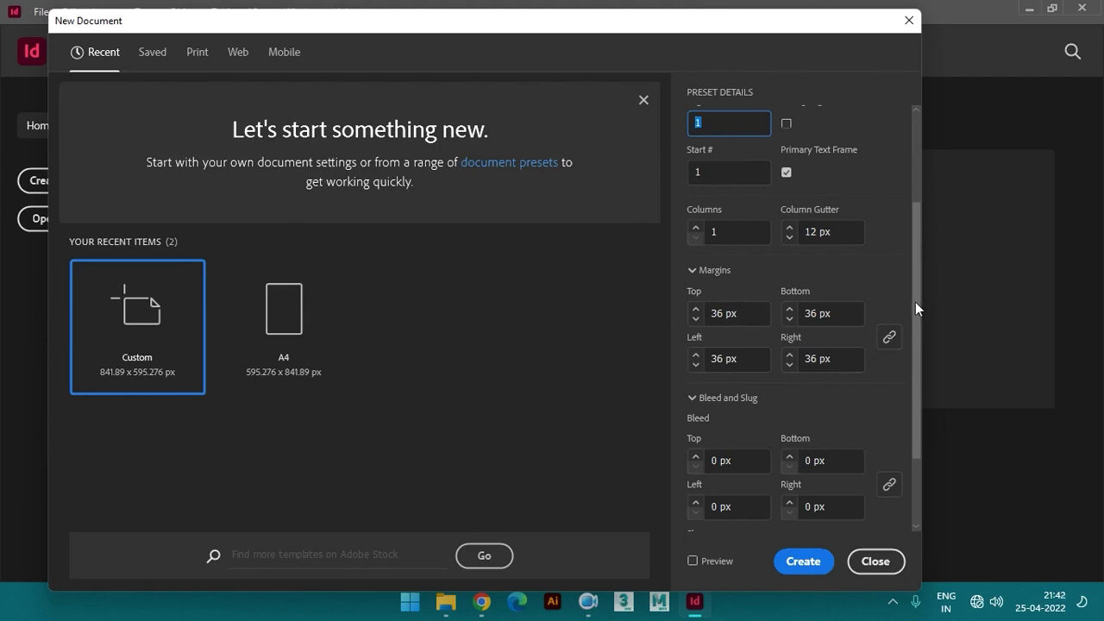
{"action": "left_click_drag", "start_coordinate": [914, 302], "coordinate": [912, 373]}
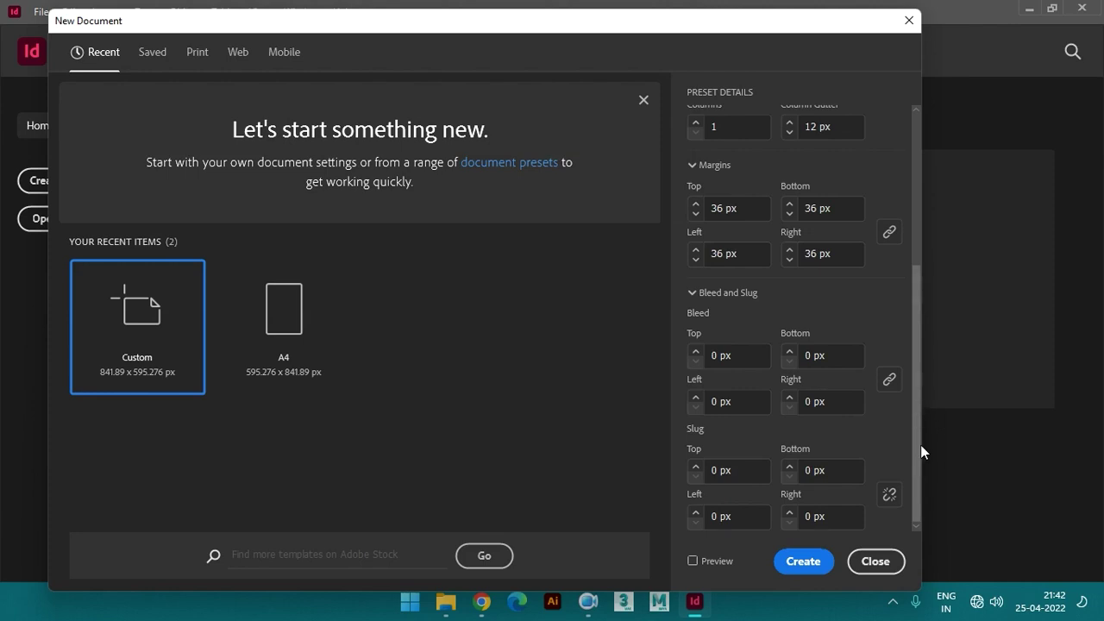
- Turn on Preview for the new landscape document and move the setup dialog aside to uncover the page
{"action": "left_click", "coordinate": [712, 562]}
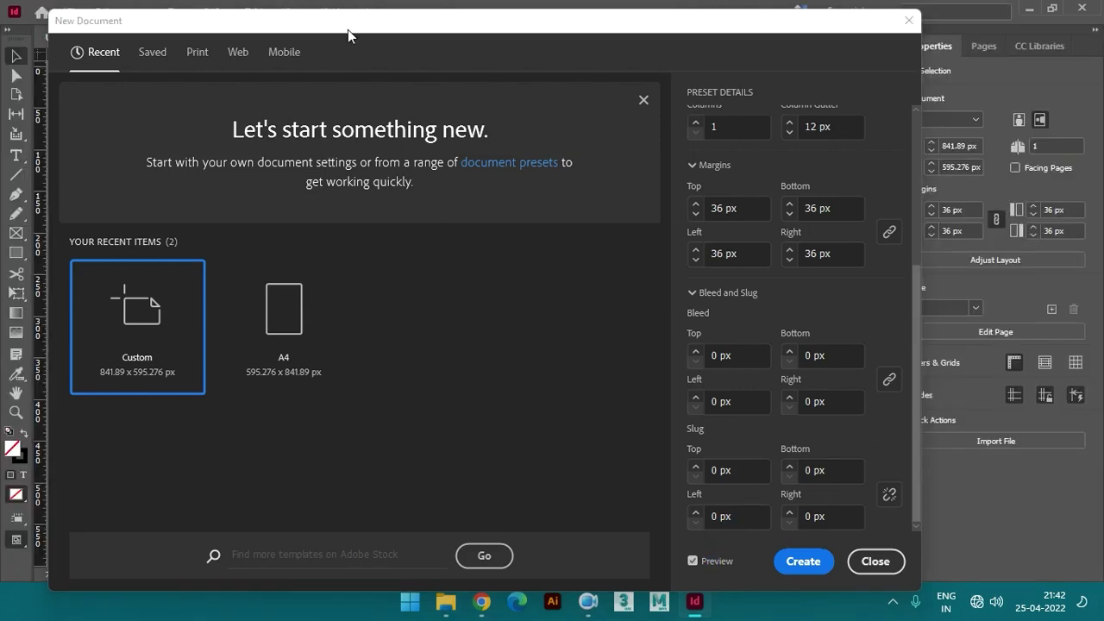
{"action": "left_click_drag", "start_coordinate": [348, 35], "coordinate": [456, 191]}
{"action": "left_click_drag", "start_coordinate": [281, 194], "coordinate": [366, 219]}
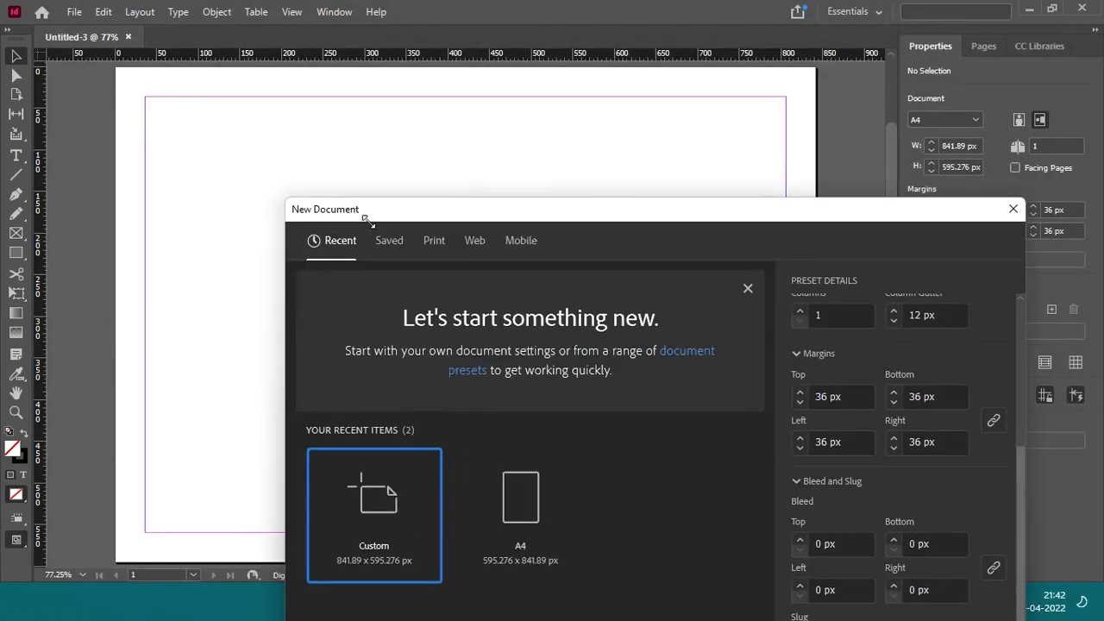
{"action": "left_click_drag", "start_coordinate": [601, 254], "coordinate": [588, 179]}
{"action": "left_click_drag", "start_coordinate": [991, 460], "coordinate": [989, 280]}
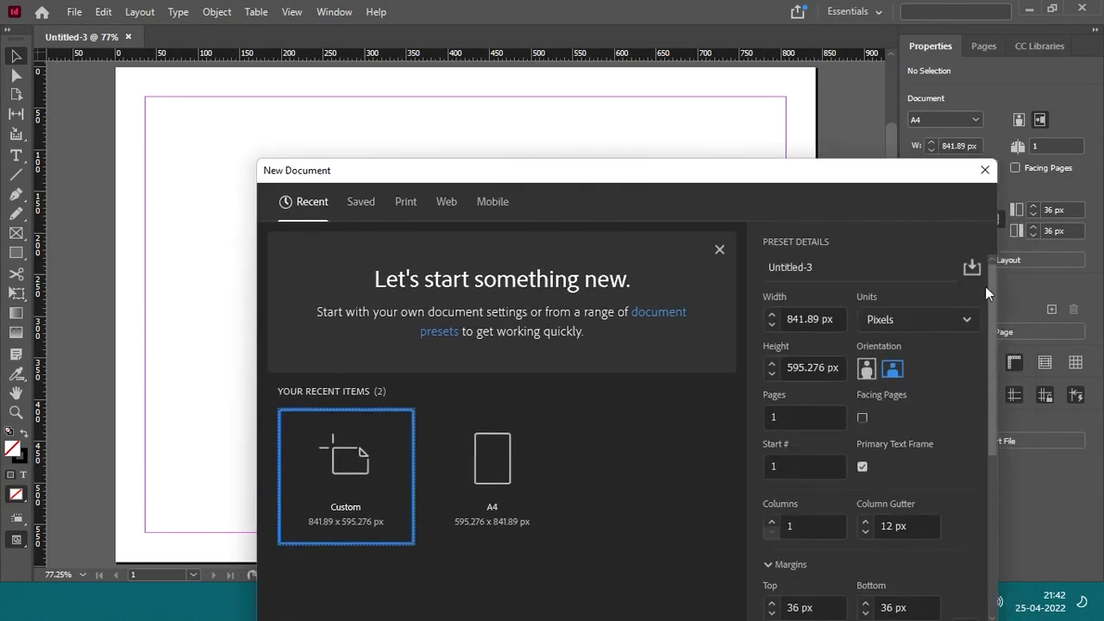
- Switch the new document to portrait orientation, set its page count to 2, and create it
{"action": "left_click", "coordinate": [866, 368]}
{"action": "left_click_drag", "start_coordinate": [650, 175], "coordinate": [812, 93]}
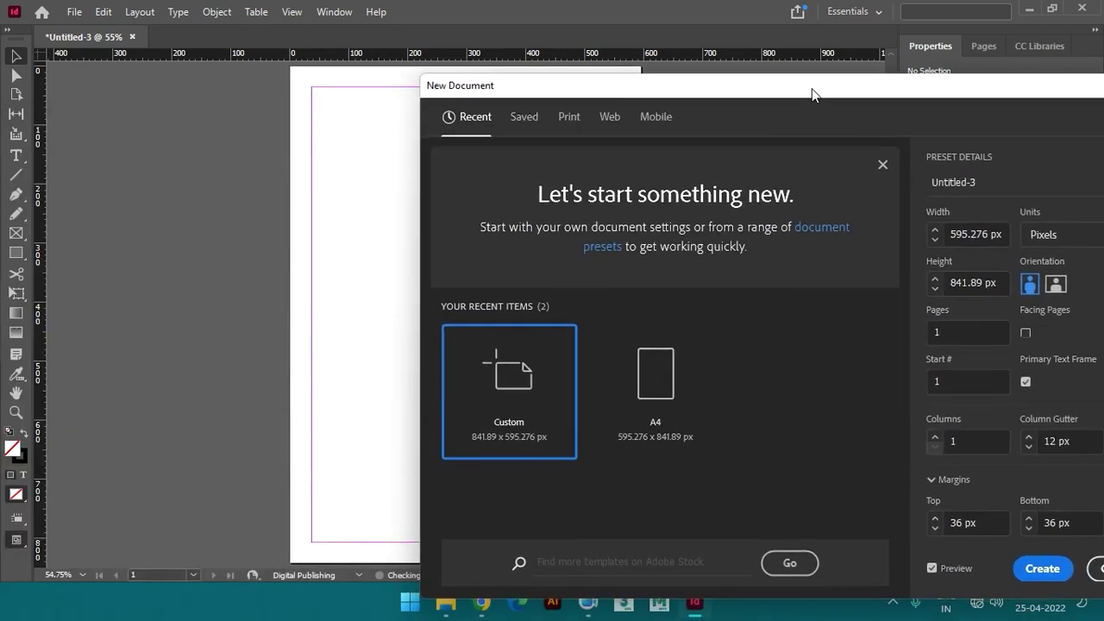
{"action": "left_click", "coordinate": [943, 331]}
{"action": "key", "text": "Return"}
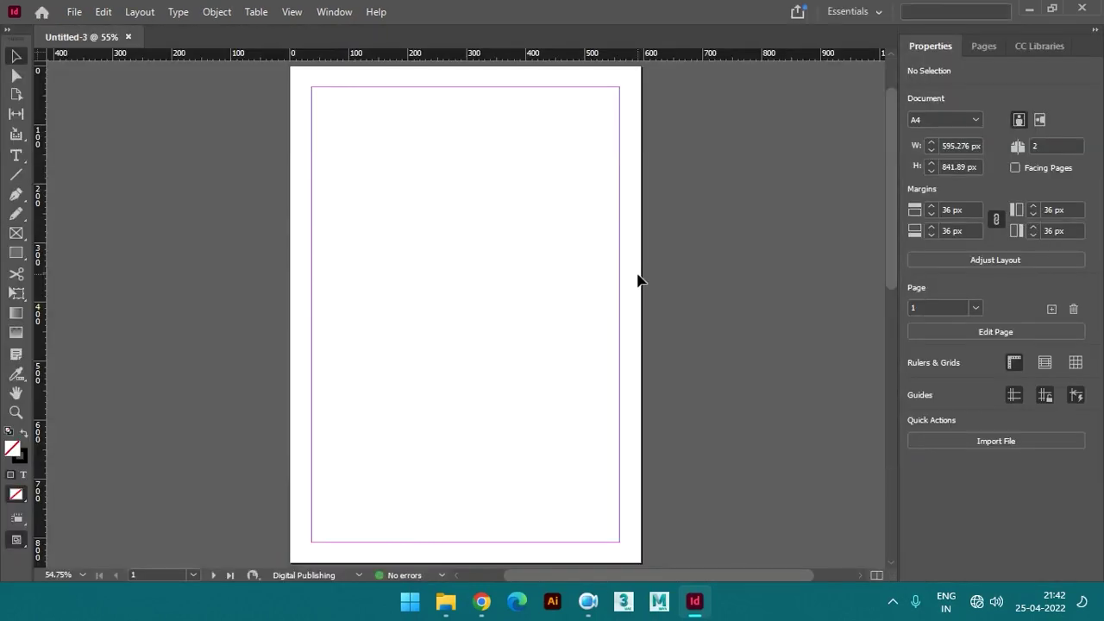
- Look through the pages of the new portrait document and close it
{"action": "scroll", "coordinate": [638, 279], "scroll_direction": "down", "scroll_amount": 5}
{"action": "scroll", "coordinate": [616, 340], "scroll_direction": "up", "scroll_amount": 6}
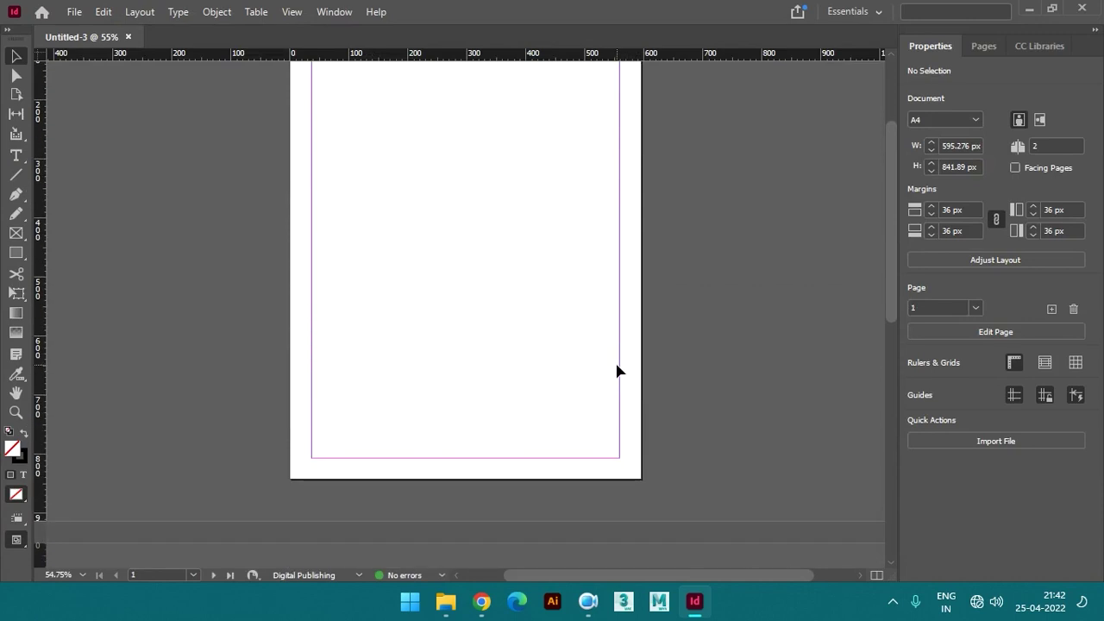
{"action": "left_click", "coordinate": [128, 36]}
- Create another portrait document, 595.276 x 841.89 px, with the page count set to 1
{"action": "left_click", "coordinate": [42, 11]}
{"action": "mouse_move", "coordinate": [169, 19]}
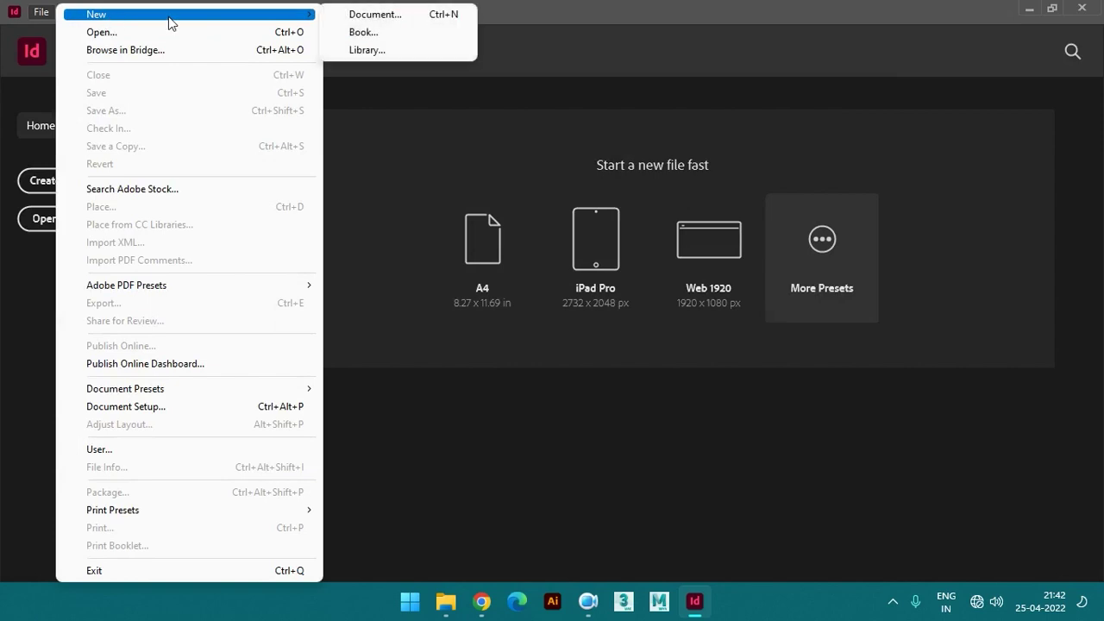
{"action": "left_click", "coordinate": [398, 17]}
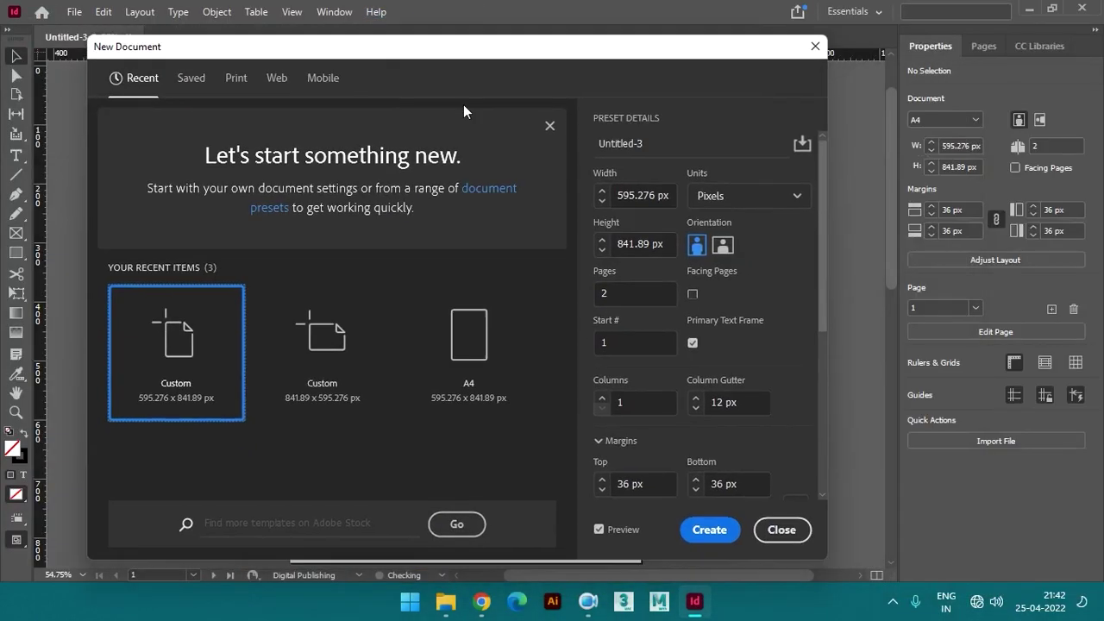
{"action": "left_click", "coordinate": [636, 295]}
{"action": "type", "text": "1"}
{"action": "key", "text": "Return"}
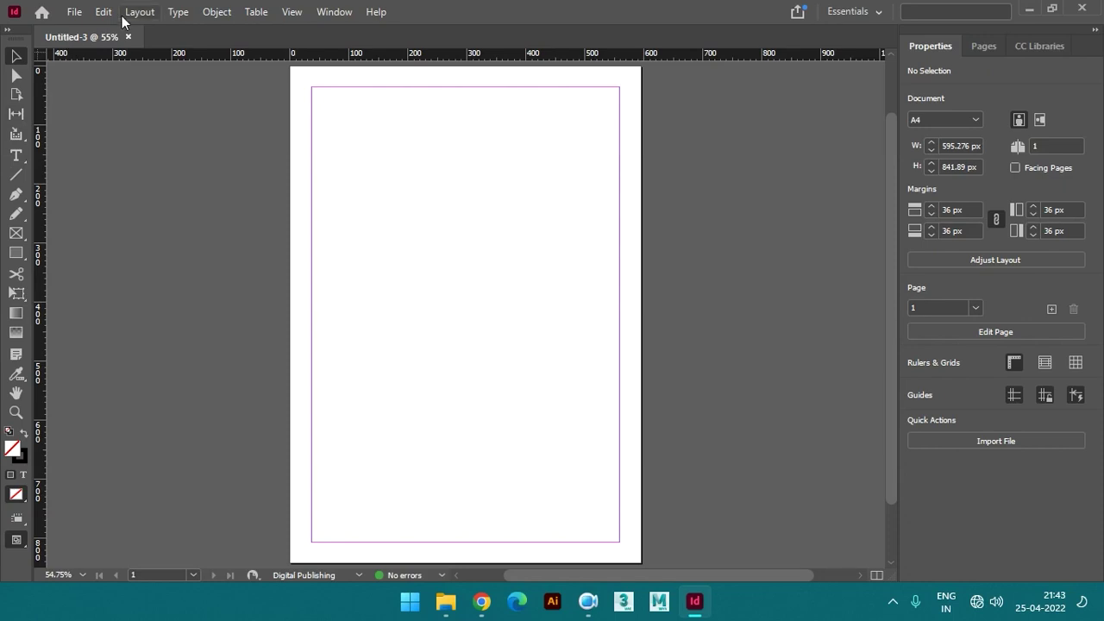
- Expand the toolbox to a two-column layout and look over the available file commands
{"action": "left_click", "coordinate": [7, 31]}
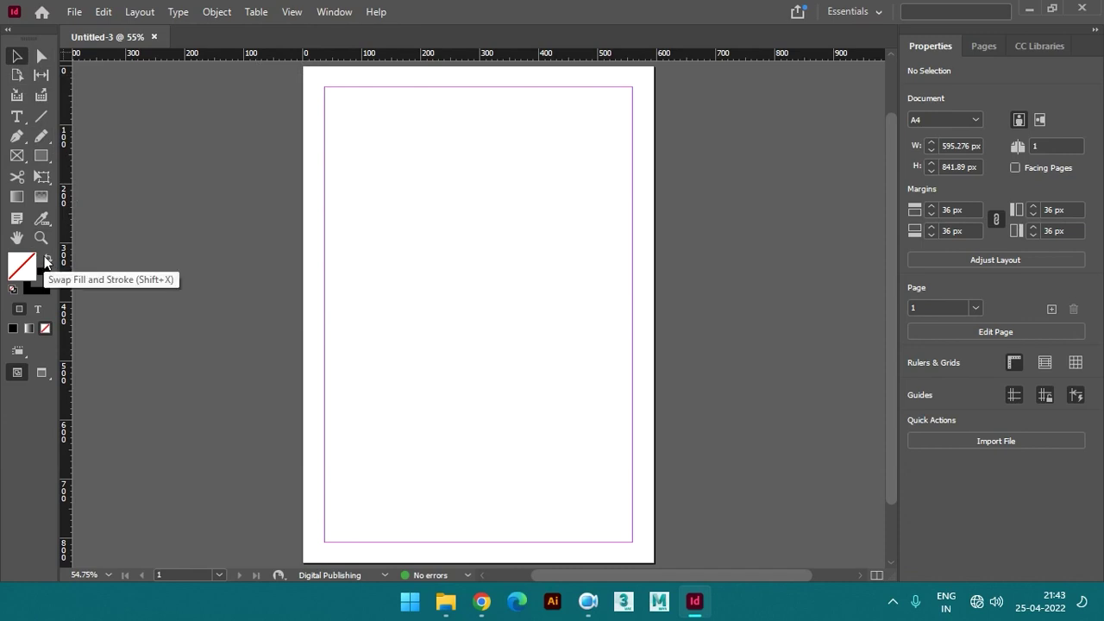
{"action": "left_click", "coordinate": [74, 11]}
{"action": "left_click", "coordinate": [75, 11]}
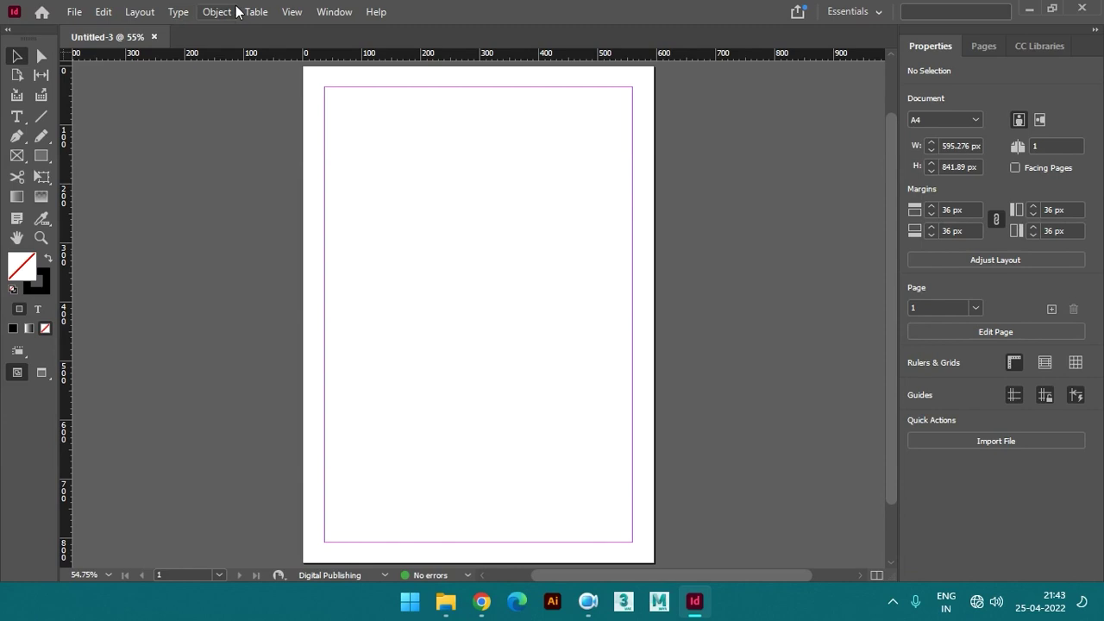
- Open the export settings for the document, examine the file name and format options, and cancel the export
{"action": "left_click", "coordinate": [76, 13]}
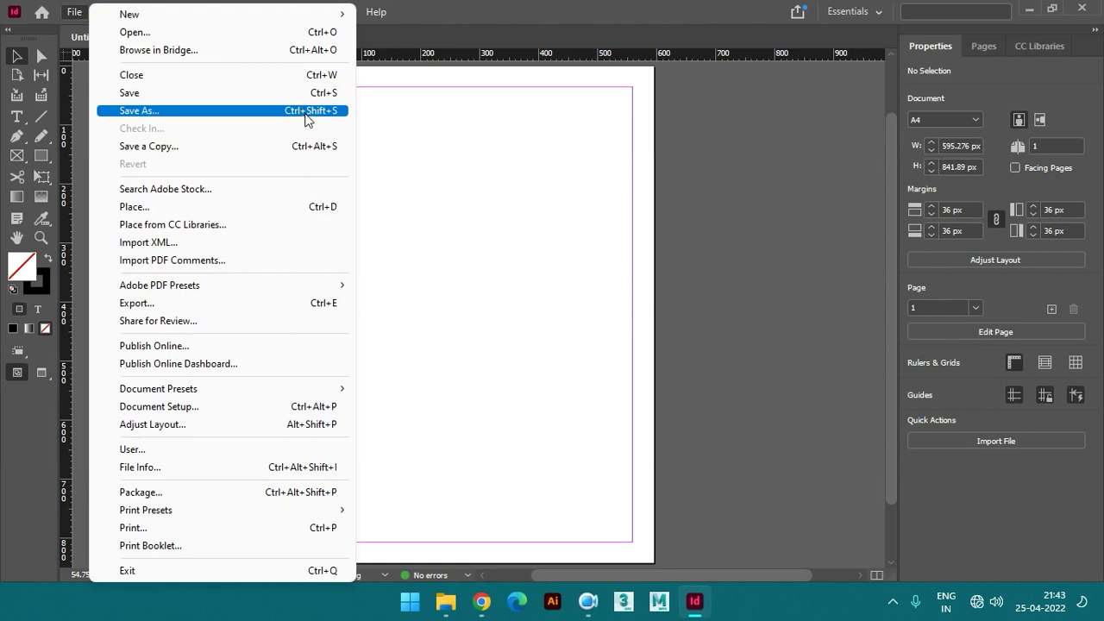
{"action": "left_click", "coordinate": [318, 298]}
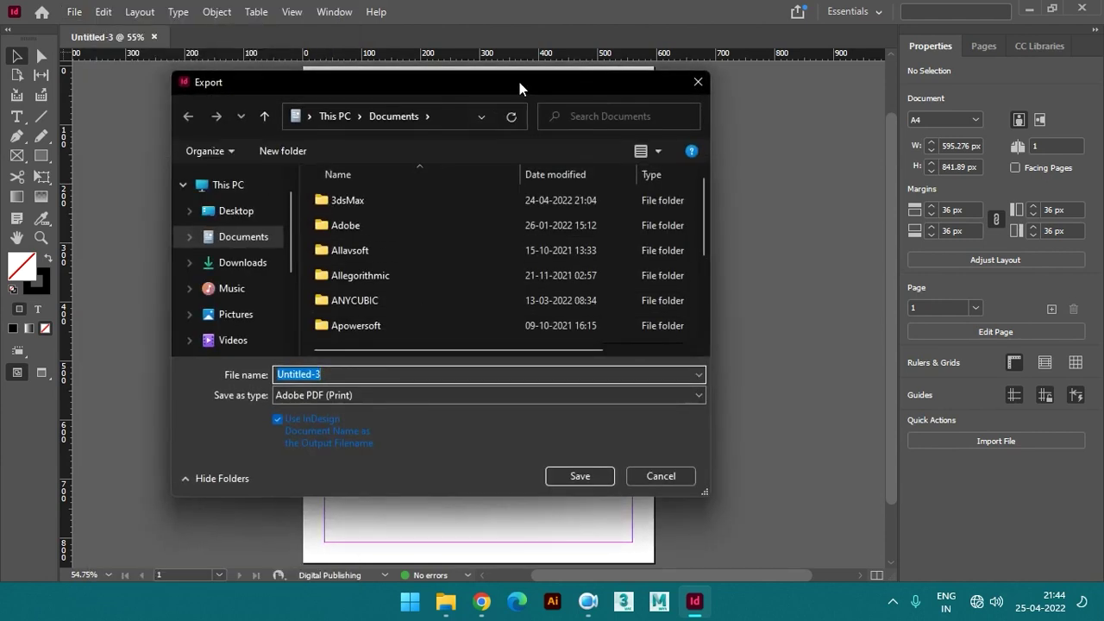
{"action": "left_click_drag", "start_coordinate": [519, 81], "coordinate": [428, 84]}
{"action": "left_click", "coordinate": [574, 473]}
{"action": "left_click_drag", "start_coordinate": [888, 197], "coordinate": [896, 248]}
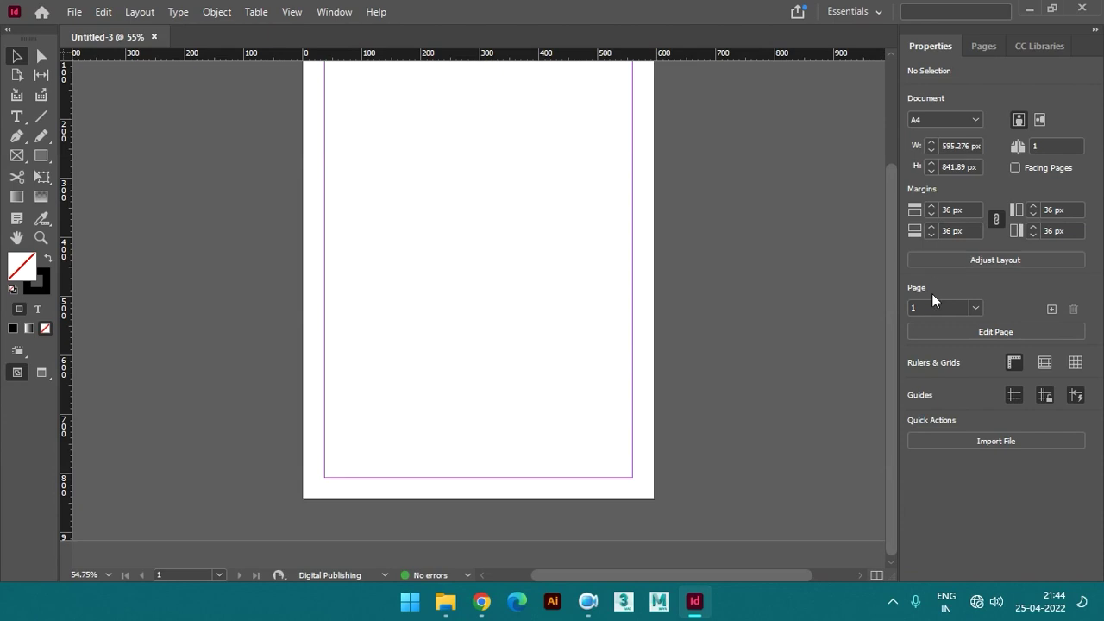
{"action": "left_click", "coordinate": [588, 601]}
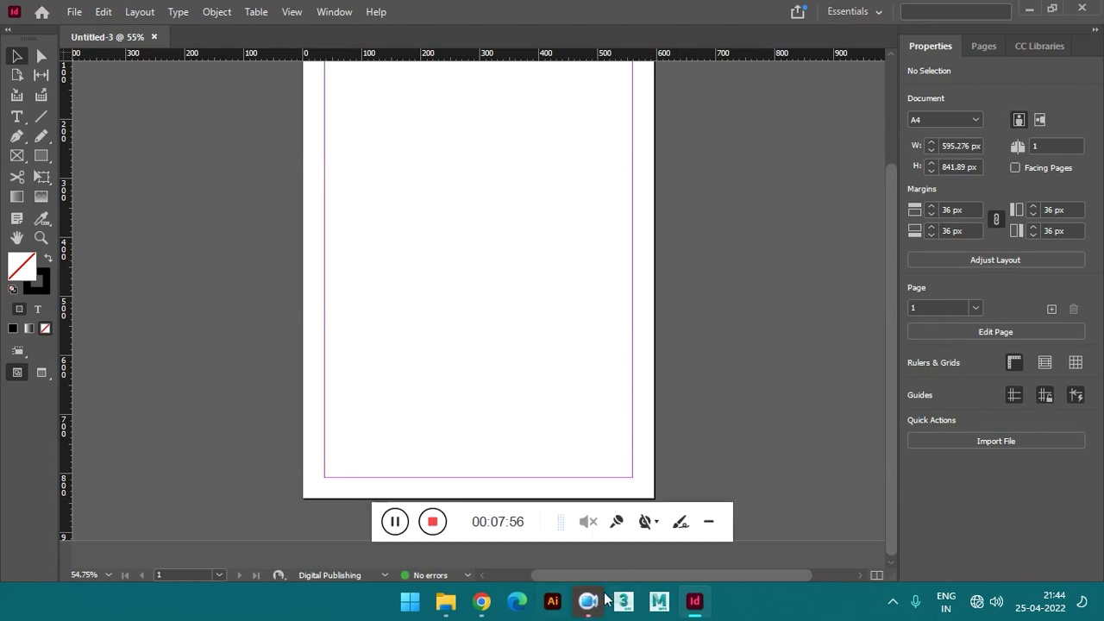